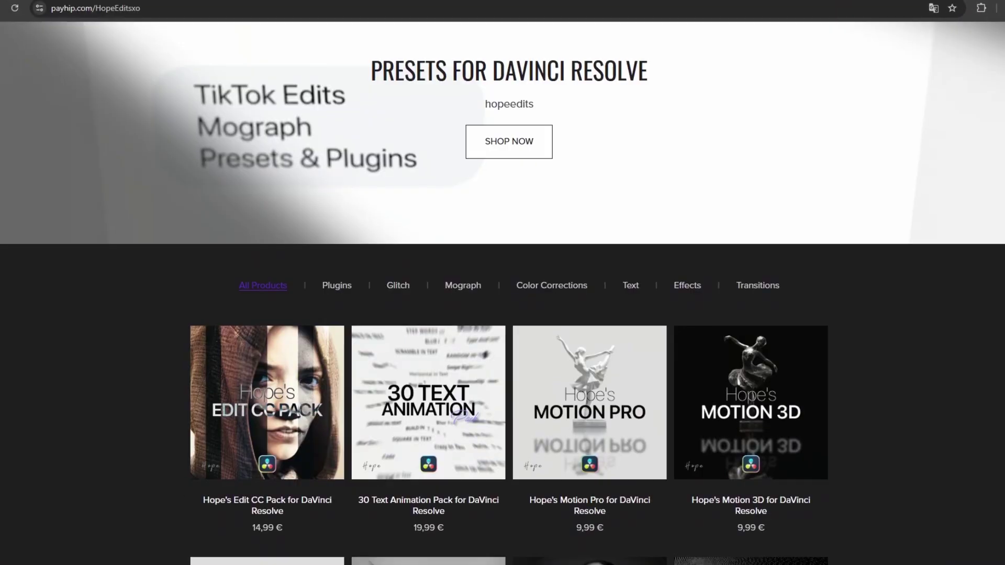
Scroll down the HopeEdits store to browse its All Products grid of DaVinci Resolve presets
{"action": "scroll", "coordinate": [503, 314], "scroll_direction": "down", "scroll_amount": 2}
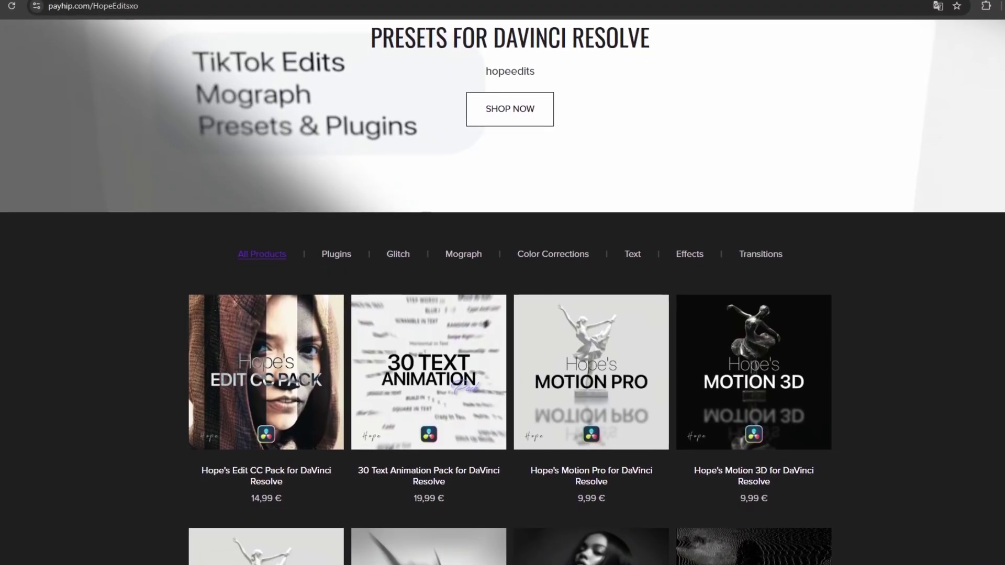
{"action": "scroll", "coordinate": [503, 314], "scroll_direction": "down", "scroll_amount": 2}
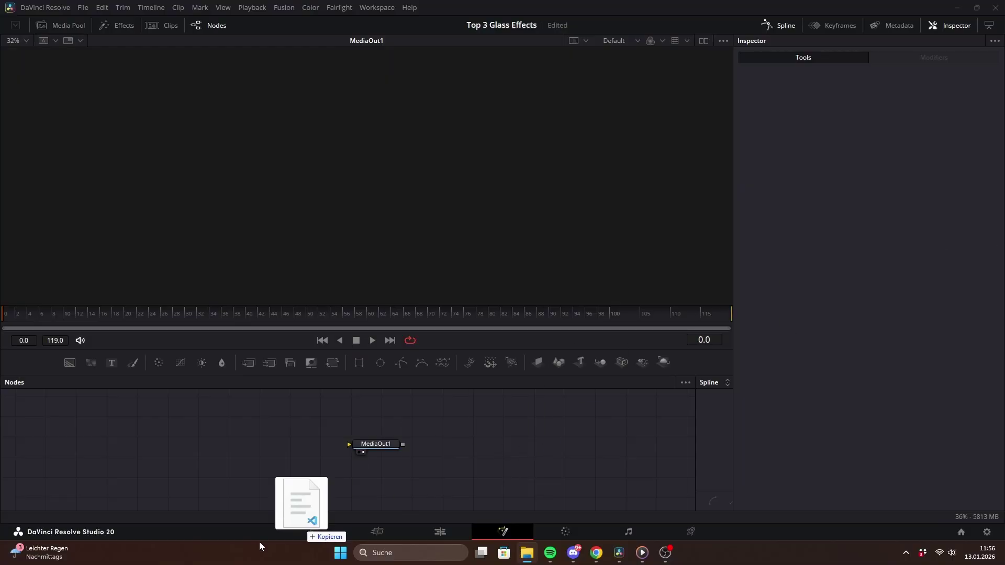
Add the Liquid Glass preset to the node graph and bring the beach portrait in as MediaIn1
{"action": "left_click_drag", "start_coordinate": [308, 529], "coordinate": [365, 455]}
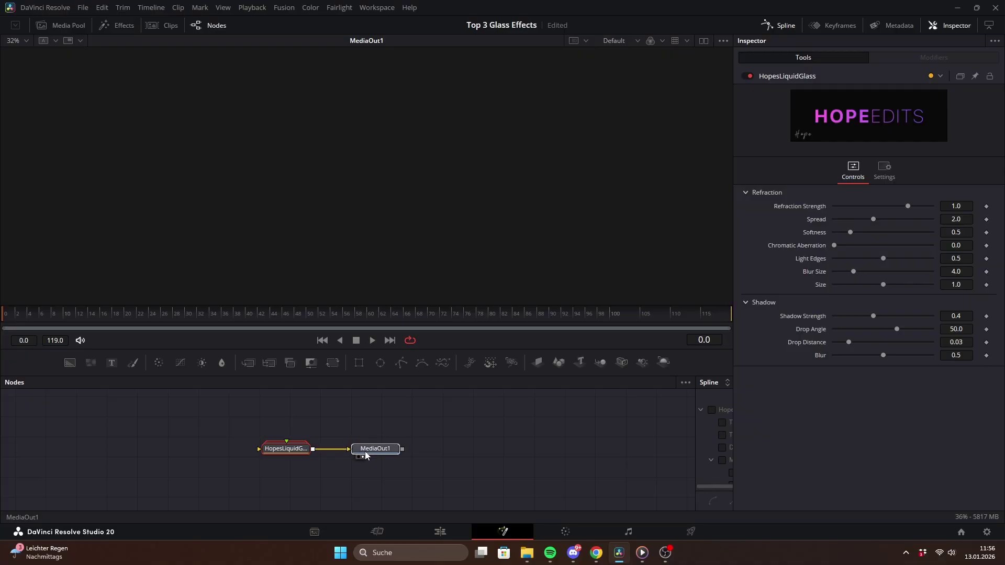
{"action": "left_click", "coordinate": [366, 454]}
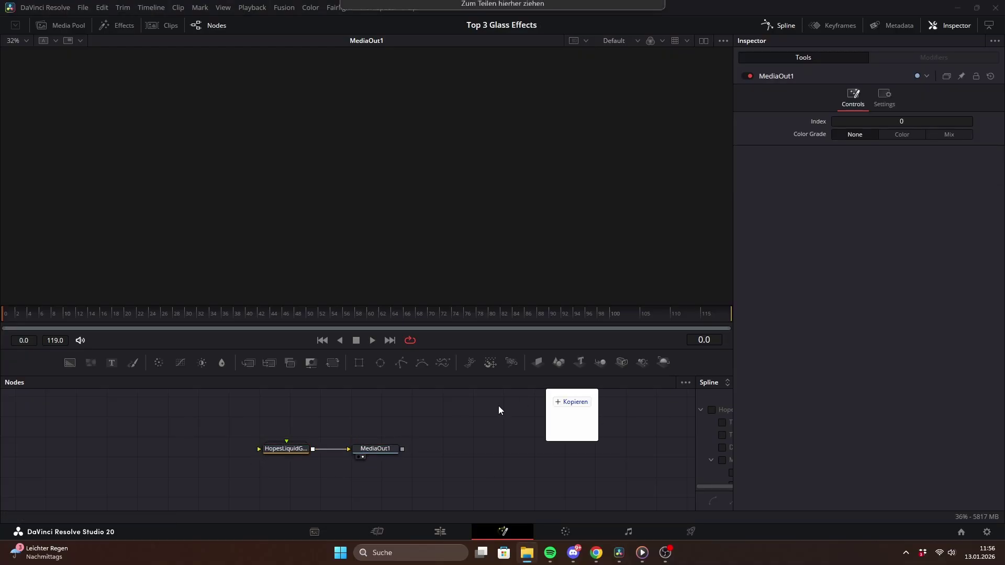
{"action": "left_click_drag", "start_coordinate": [549, 390], "coordinate": [302, 453]}
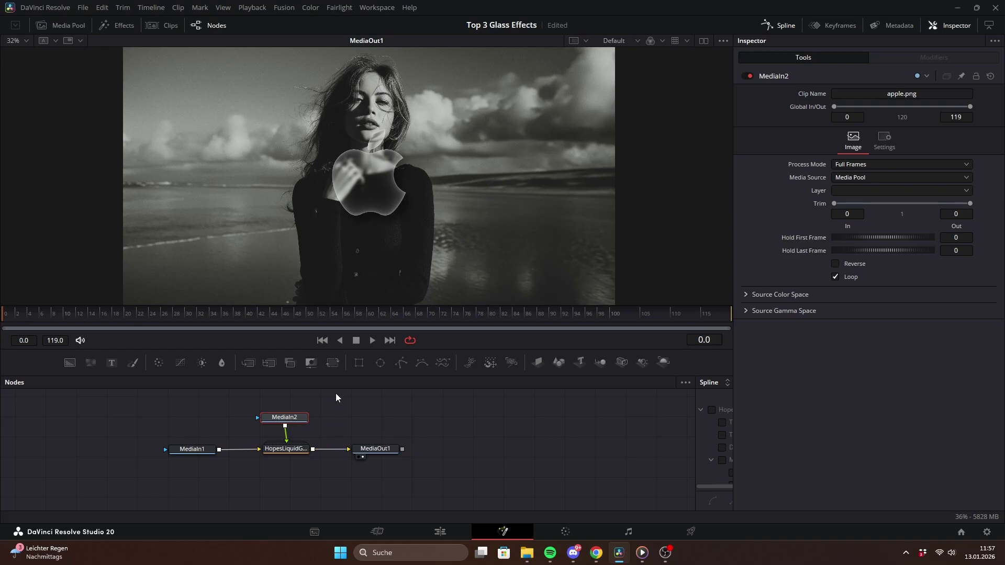
Merge the MediaIn1 photo over a new Background1 node through Merge1
{"action": "scroll", "coordinate": [375, 181], "scroll_direction": "down", "scroll_amount": 2}
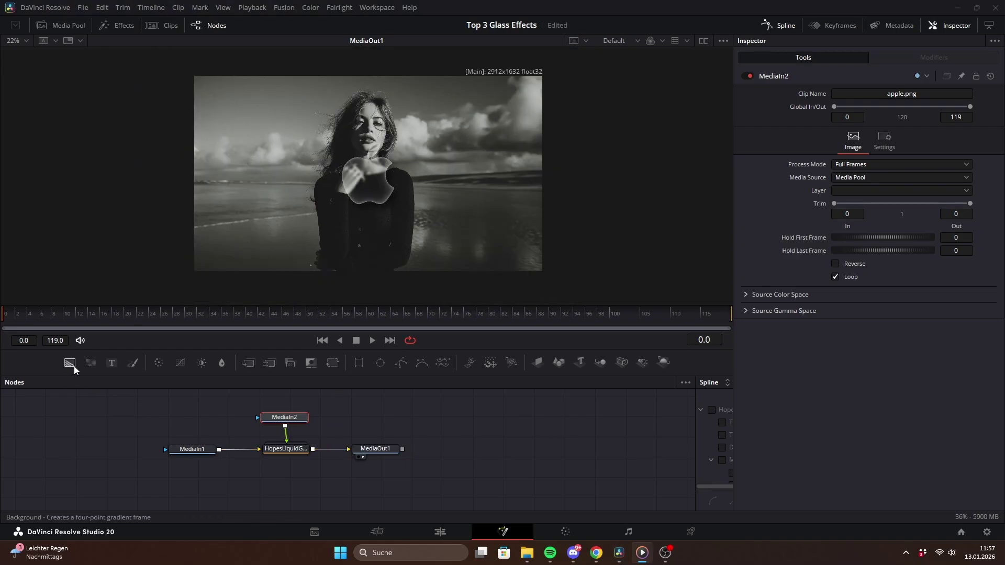
{"action": "left_click_drag", "start_coordinate": [69, 363], "coordinate": [147, 439]}
{"action": "left_click_drag", "start_coordinate": [183, 487], "coordinate": [182, 485]}
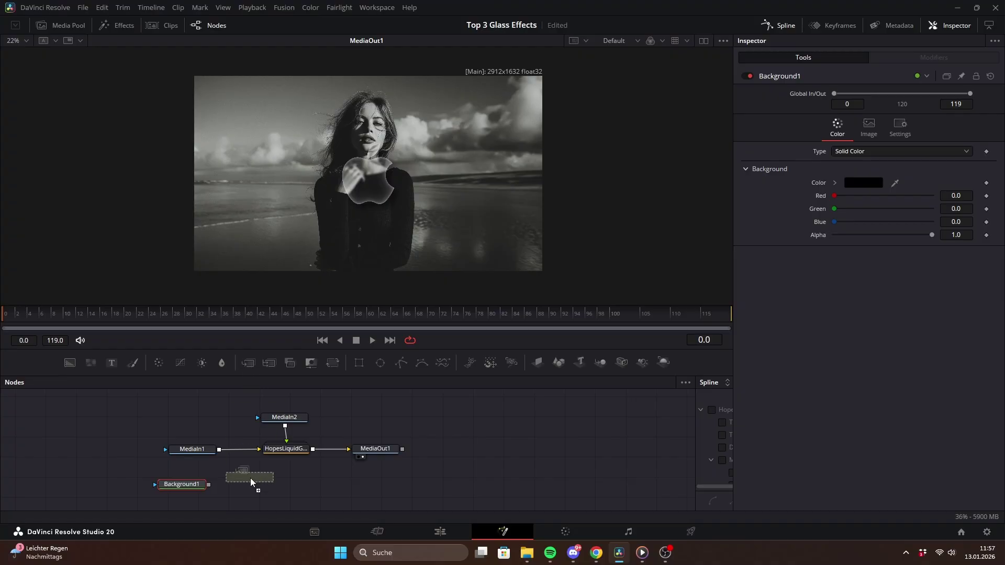
{"action": "left_click_drag", "start_coordinate": [251, 478], "coordinate": [247, 486]}
{"action": "left_click_drag", "start_coordinate": [256, 449], "coordinate": [200, 486]}
{"action": "left_click", "coordinate": [181, 484], "text": "ctrl"}
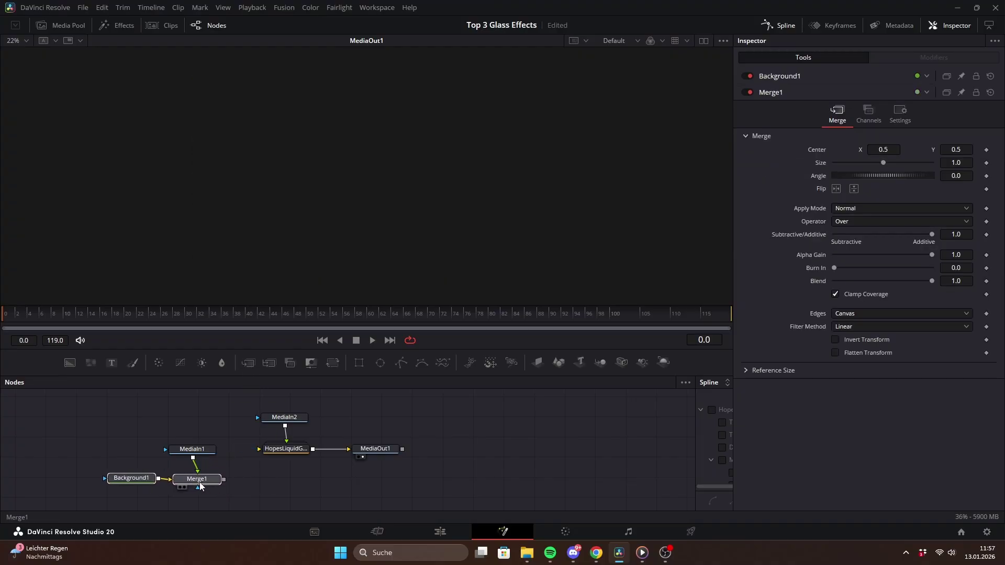
{"action": "left_click", "coordinate": [178, 489]}
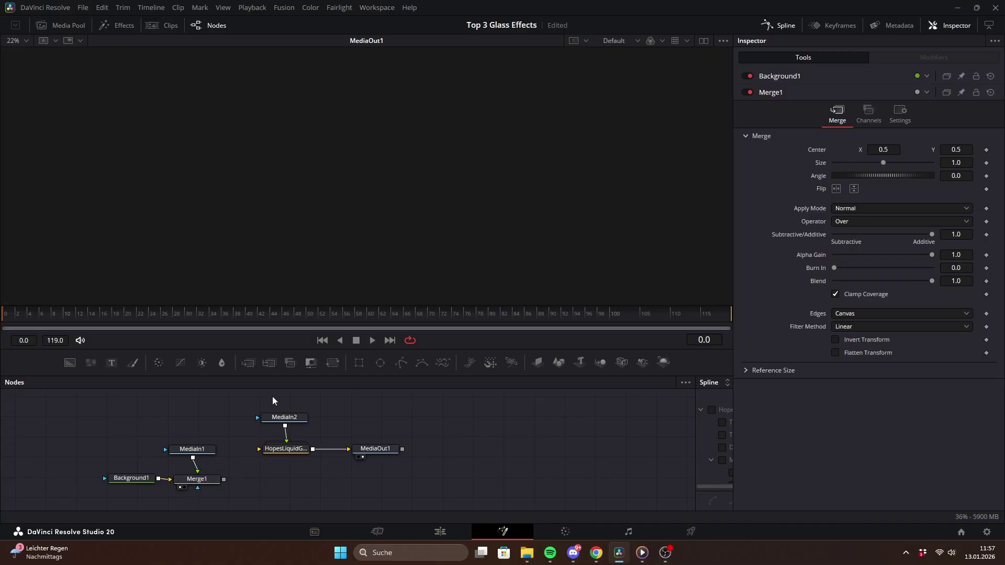
Feed Merge1 into HopesLiquidGlass and shrink the photo to size 0.67
{"action": "left_click", "coordinate": [704, 42]}
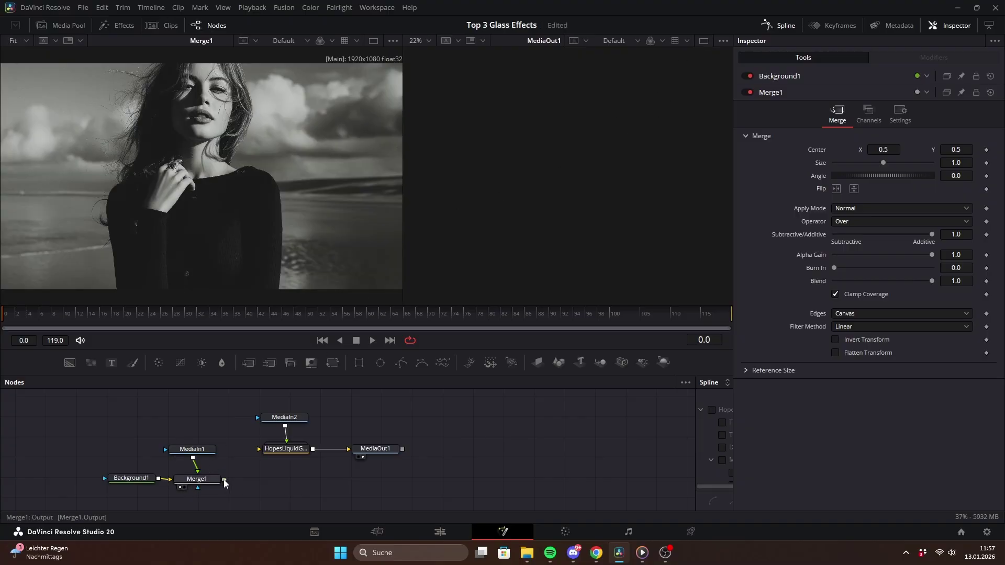
{"action": "left_click_drag", "start_coordinate": [224, 479], "coordinate": [259, 449]}
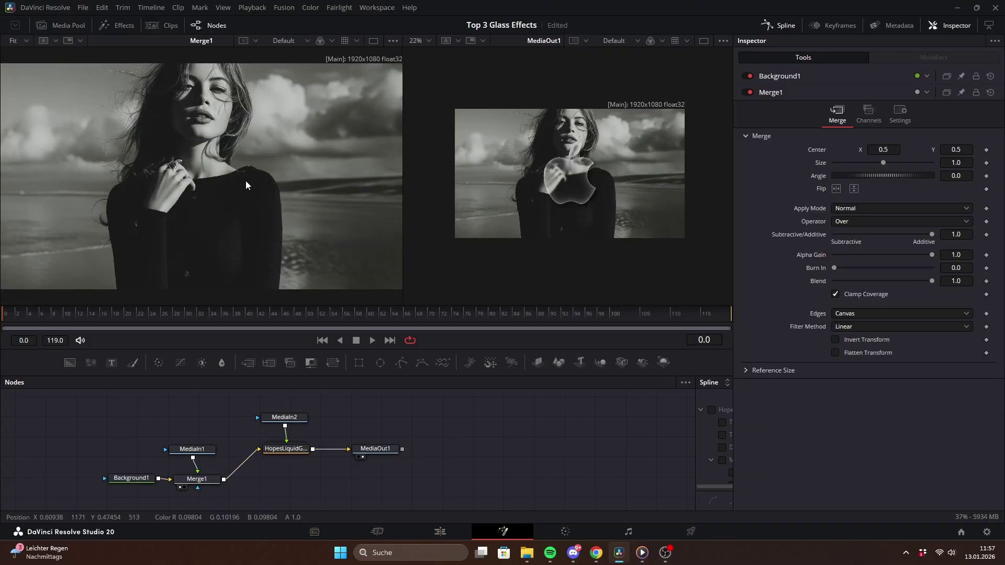
{"action": "scroll", "coordinate": [246, 181], "scroll_direction": "down", "scroll_amount": 1}
{"action": "left_click", "coordinate": [208, 487]}
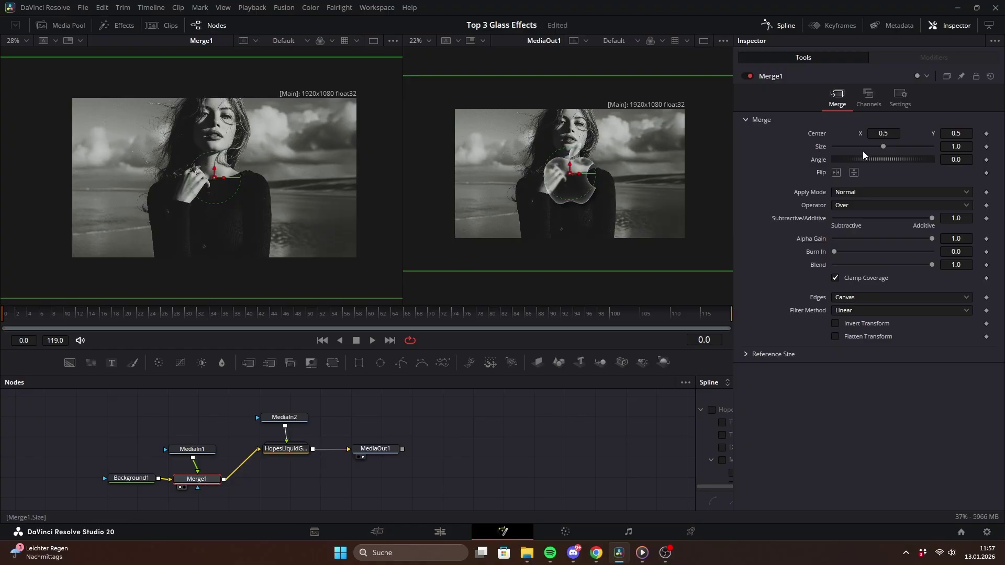
{"action": "left_click_drag", "start_coordinate": [881, 146], "coordinate": [865, 147]}
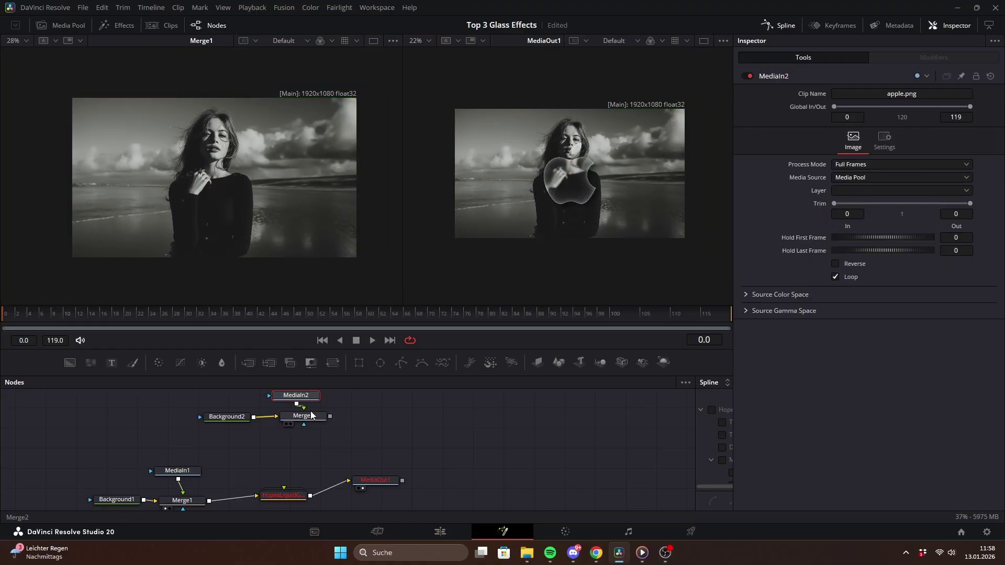
Wire Merge2 into the liquid glass node and set Background2's alpha to 0
{"action": "left_click_drag", "start_coordinate": [296, 416], "coordinate": [285, 490]}
{"action": "left_click", "coordinate": [238, 421]}
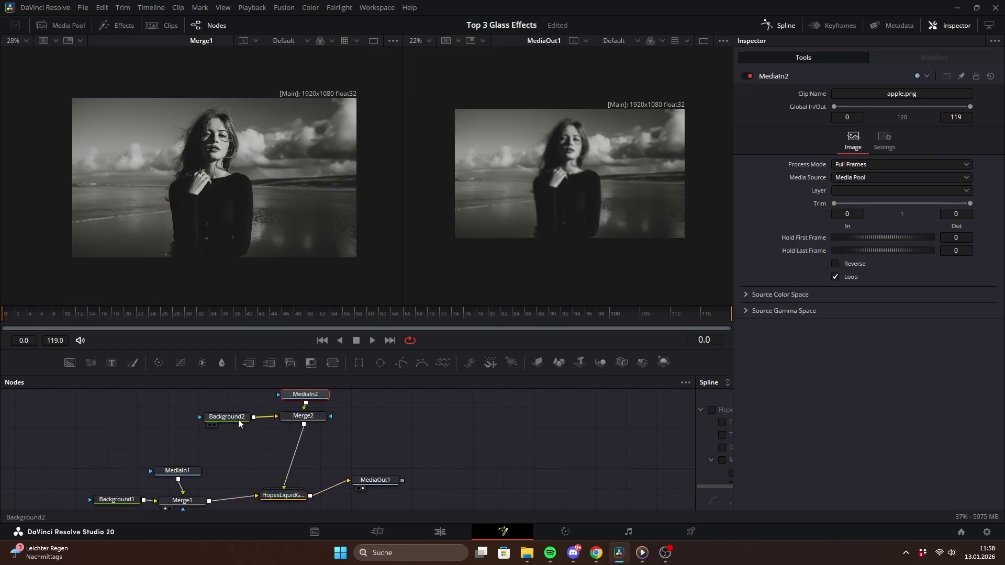
{"action": "left_click_drag", "start_coordinate": [932, 234], "coordinate": [694, 234]}
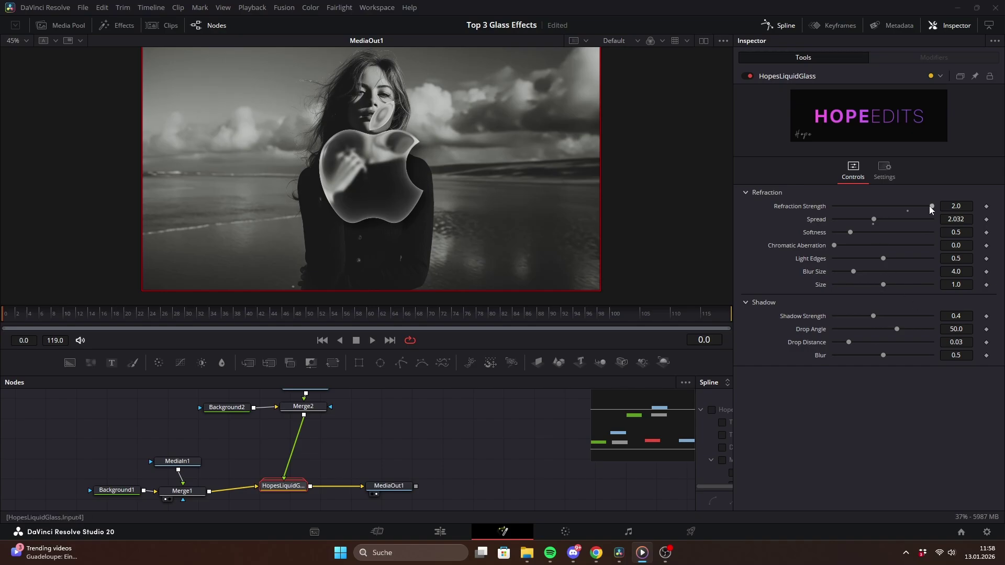
Lower the liquid glass refraction strength to 1.0, fine-tune its spread, and reset Softness to 0.5
{"action": "left_click_drag", "start_coordinate": [929, 206], "coordinate": [950, 222]}
{"action": "left_click", "coordinate": [874, 220]}
{"action": "left_click_drag", "start_coordinate": [875, 221], "coordinate": [855, 316]}
{"action": "double_click", "coordinate": [843, 238]}
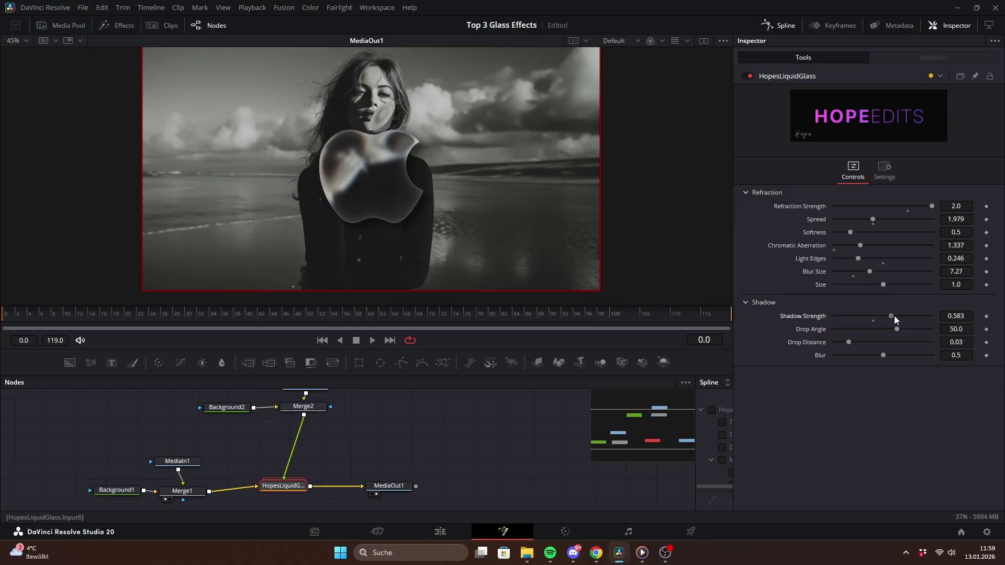
Reduce the glass shadow, preview the apple animated with HopesMotionPro, and add the Milky Glass preset
{"action": "mouse_move", "coordinate": [919, 315]}
{"action": "left_mouse_down"}
{"action": "mouse_move", "coordinate": [887, 314]}
{"action": "mouse_move", "coordinate": [899, 315]}
{"action": "left_mouse_up"}
{"action": "left_click", "coordinate": [338, 409]}
{"action": "left_click_drag", "start_coordinate": [297, 448], "coordinate": [297, 448]}
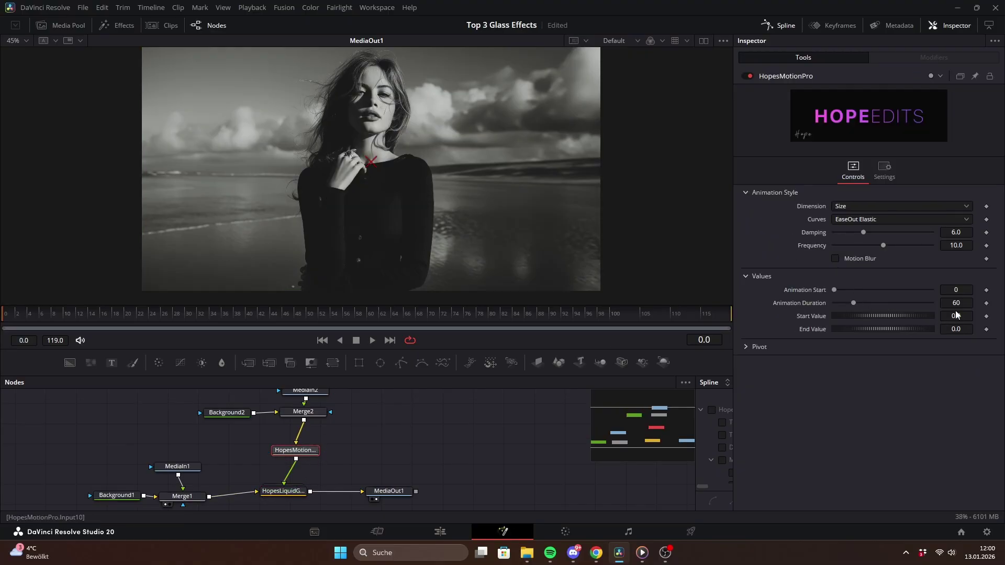
{"action": "left_click", "coordinate": [373, 340]}
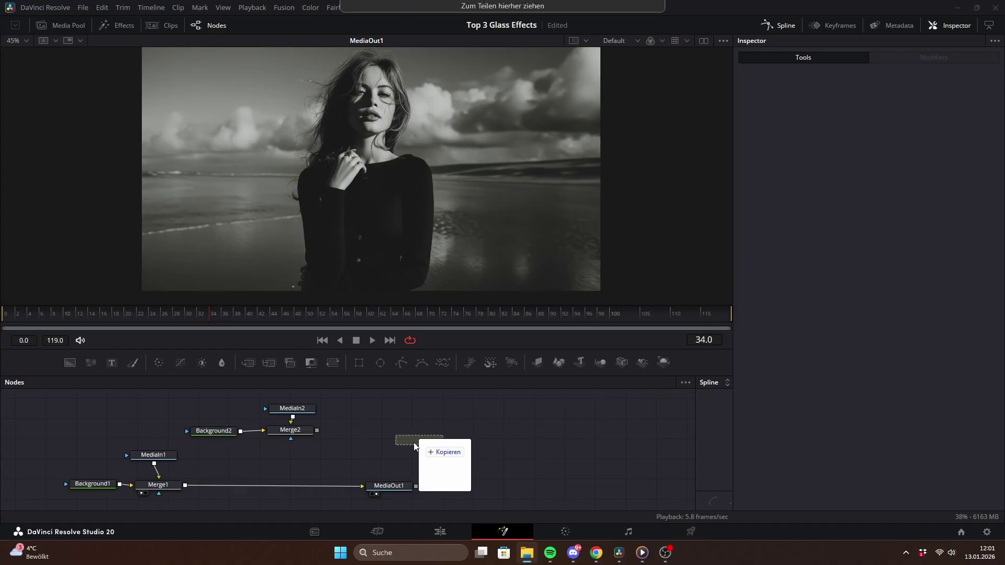
{"action": "left_click_drag", "start_coordinate": [398, 440], "coordinate": [276, 490]}
Insert HopesMilkyGlass between Merge1 and MediaOut1 and set its highlight Angle to 346.8
{"action": "left_click_drag", "start_coordinate": [291, 437], "coordinate": [283, 488]}
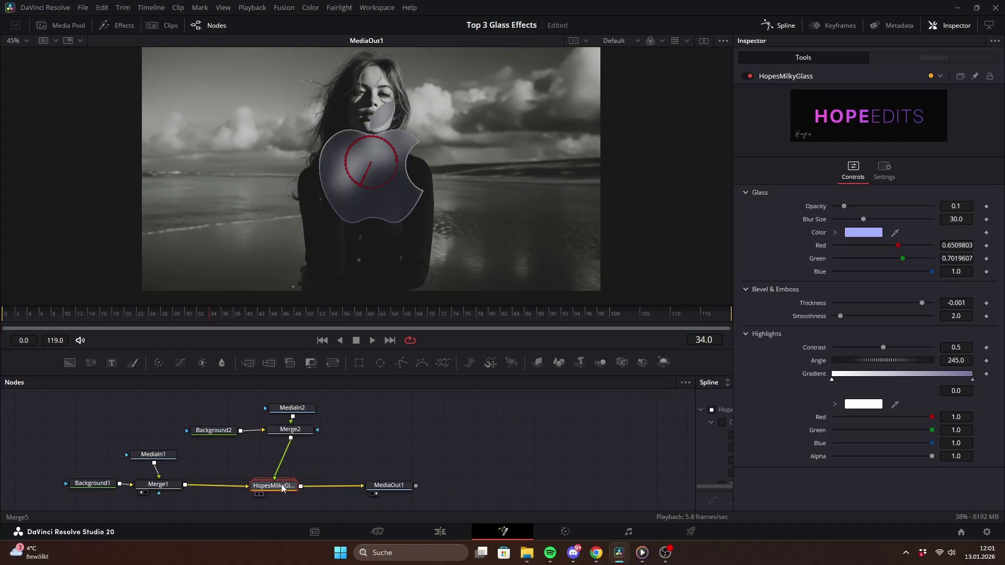
{"action": "left_click_drag", "start_coordinate": [859, 361], "coordinate": [874, 375]}
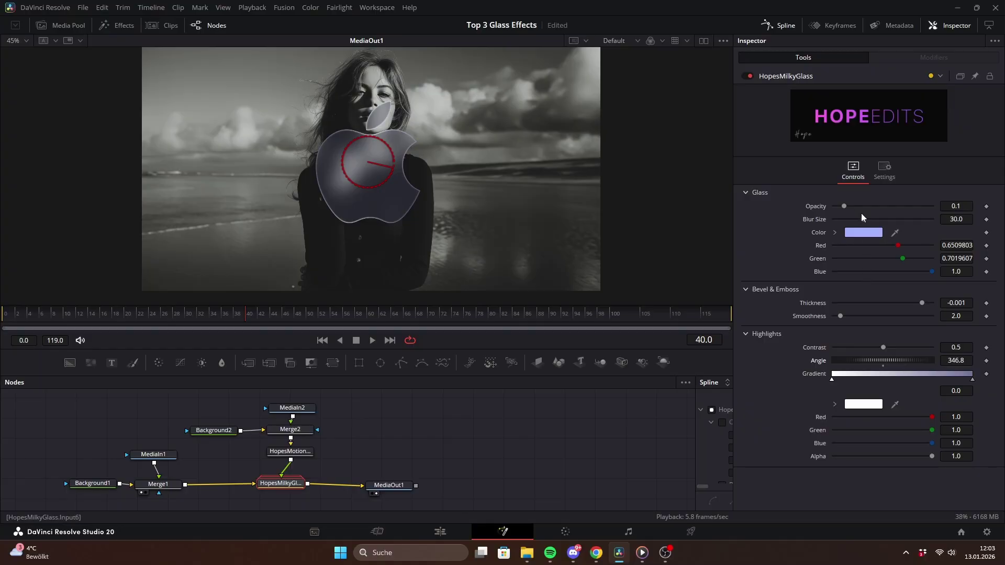
Make the glass shape more opaque and tint the glass a purple lavender
{"action": "mouse_move", "coordinate": [845, 205]}
{"action": "left_mouse_down"}
{"action": "mouse_move", "coordinate": [897, 206]}
{"action": "mouse_move", "coordinate": [840, 220]}
{"action": "left_mouse_up"}
{"action": "left_click", "coordinate": [858, 232]}
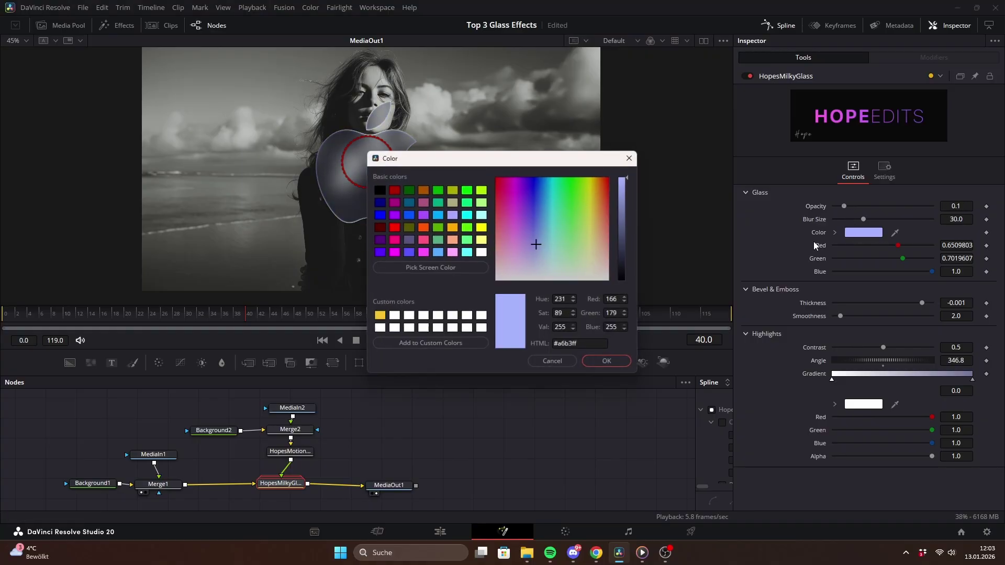
{"action": "mouse_move", "coordinate": [539, 243]}
{"action": "left_mouse_down"}
{"action": "mouse_move", "coordinate": [549, 245]}
{"action": "mouse_move", "coordinate": [529, 242]}
{"action": "left_mouse_up"}
{"action": "key", "text": "Return"}
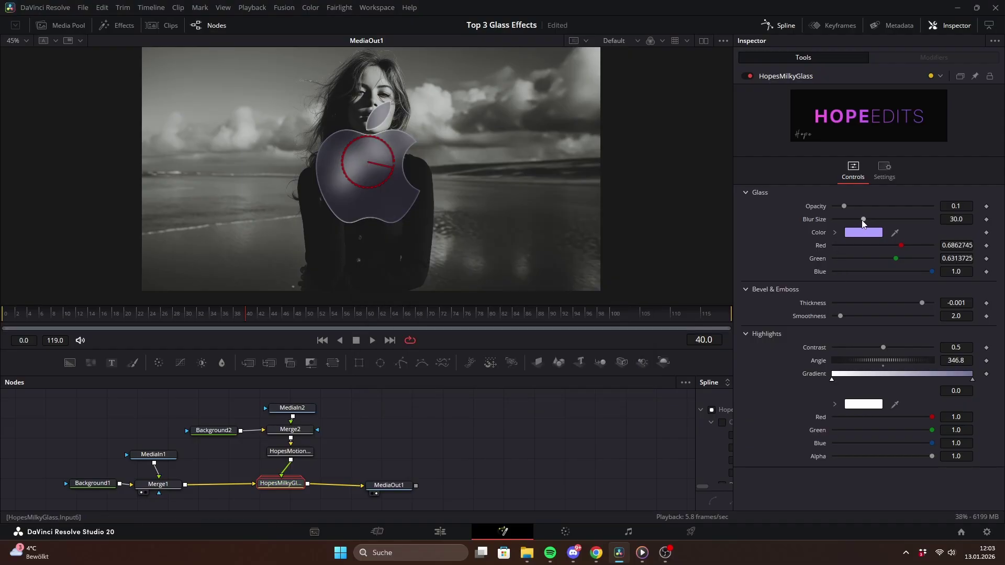
Set Blur Size 21.4, Smoothness 3.05, highlight Contrast 0.316 and rotate the highlight Angle
{"action": "mouse_move", "coordinate": [837, 221]}
{"action": "left_mouse_down"}
{"action": "mouse_move", "coordinate": [873, 227]}
{"action": "mouse_move", "coordinate": [841, 221]}
{"action": "mouse_move", "coordinate": [854, 223]}
{"action": "left_mouse_up"}
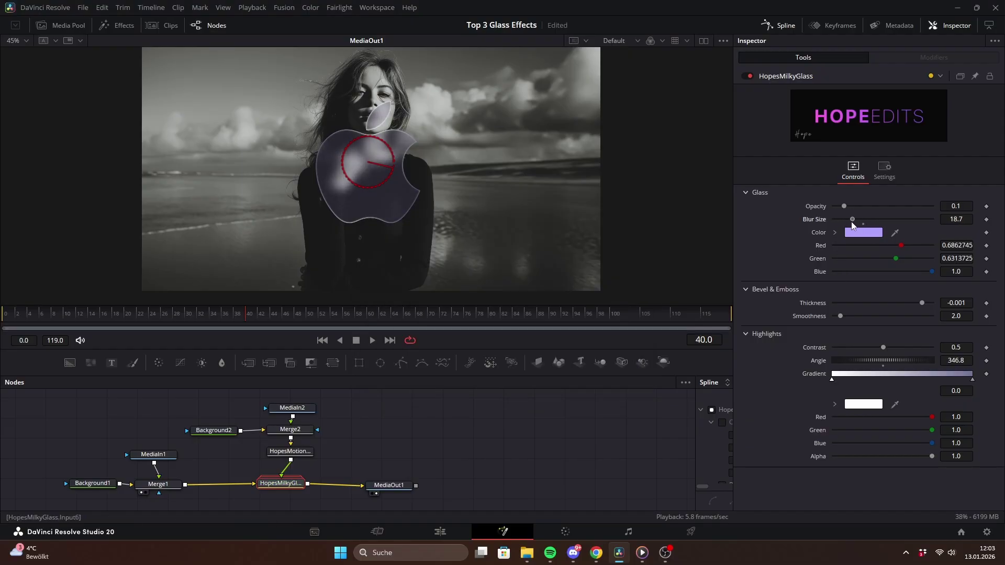
{"action": "mouse_move", "coordinate": [921, 303]}
{"action": "left_mouse_down"}
{"action": "mouse_move", "coordinate": [885, 302]}
{"action": "mouse_move", "coordinate": [918, 301]}
{"action": "left_mouse_up"}
{"action": "mouse_move", "coordinate": [840, 317]}
{"action": "left_mouse_down"}
{"action": "mouse_move", "coordinate": [888, 314]}
{"action": "mouse_move", "coordinate": [843, 316]}
{"action": "left_mouse_up"}
{"action": "left_click_drag", "start_coordinate": [887, 347], "coordinate": [865, 347]}
{"action": "left_click_drag", "start_coordinate": [871, 360], "coordinate": [830, 360]}
Animate the highlight Angle with the expression time*2 and check the rotation at frame 76
{"action": "right_click", "coordinate": [828, 366]}
{"action": "left_click", "coordinate": [856, 498]}
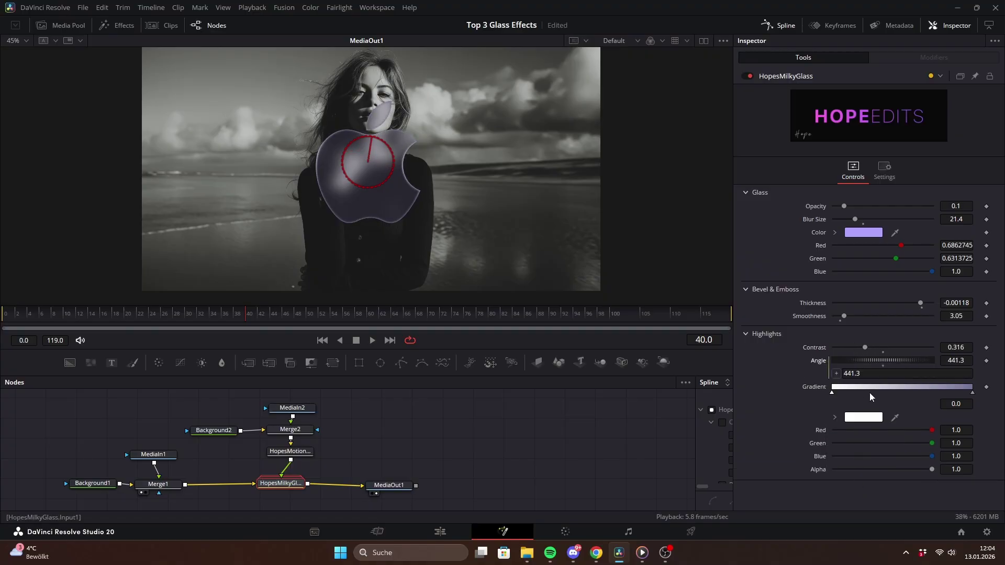
{"action": "type", "text": "tim"}
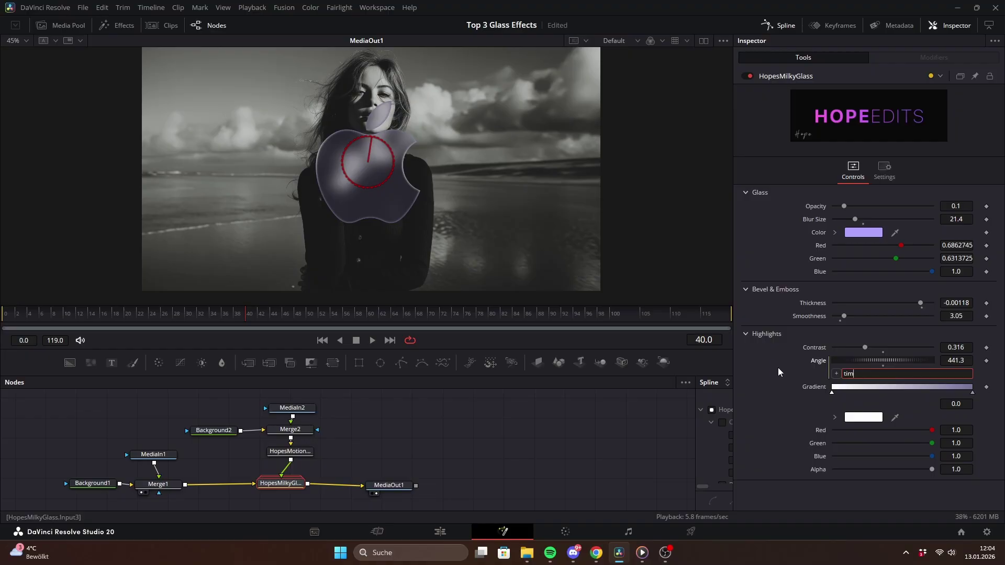
{"action": "type", "text": "e*2"}
{"action": "key", "text": "Return"}
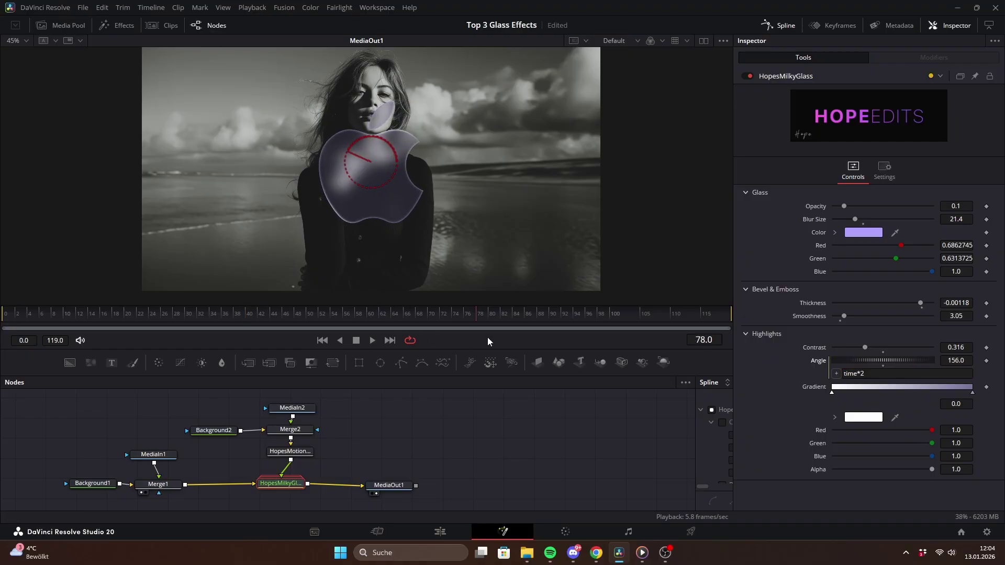
{"action": "left_click", "coordinate": [462, 336]}
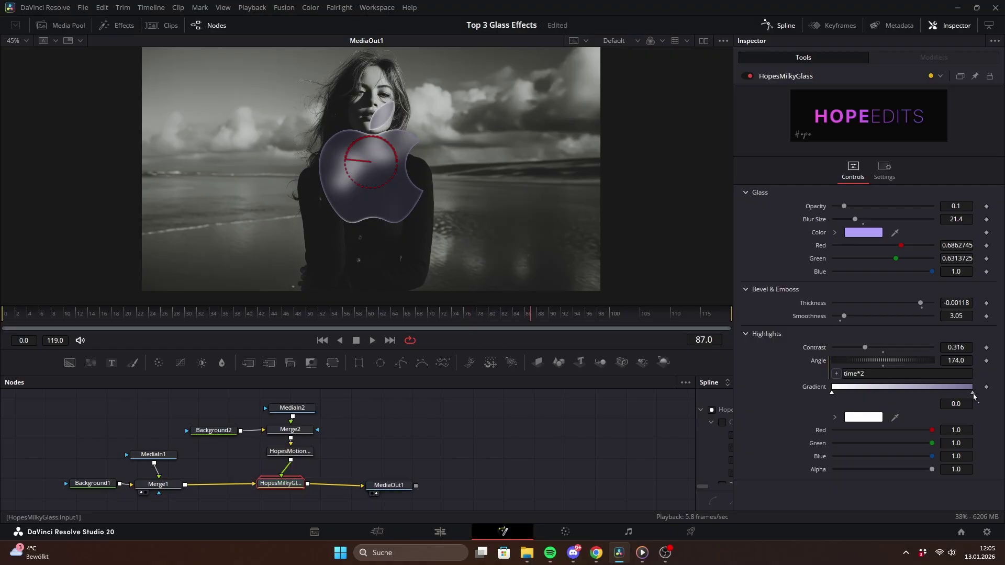
Set the highlight gradient's end stop to dark grey #393939
{"action": "left_click", "coordinate": [973, 393]}
{"action": "left_click", "coordinate": [864, 417]}
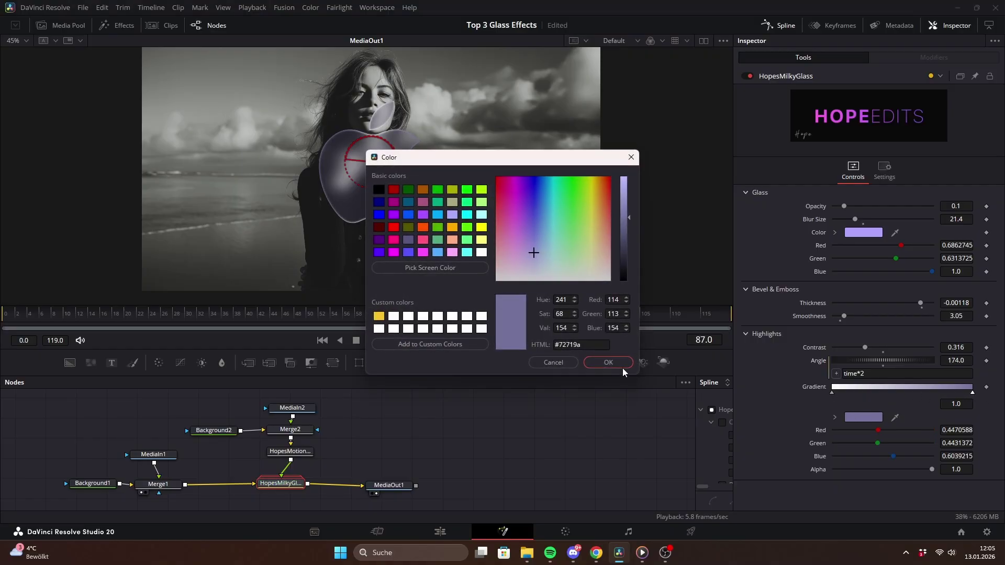
{"action": "left_click", "coordinate": [378, 189]}
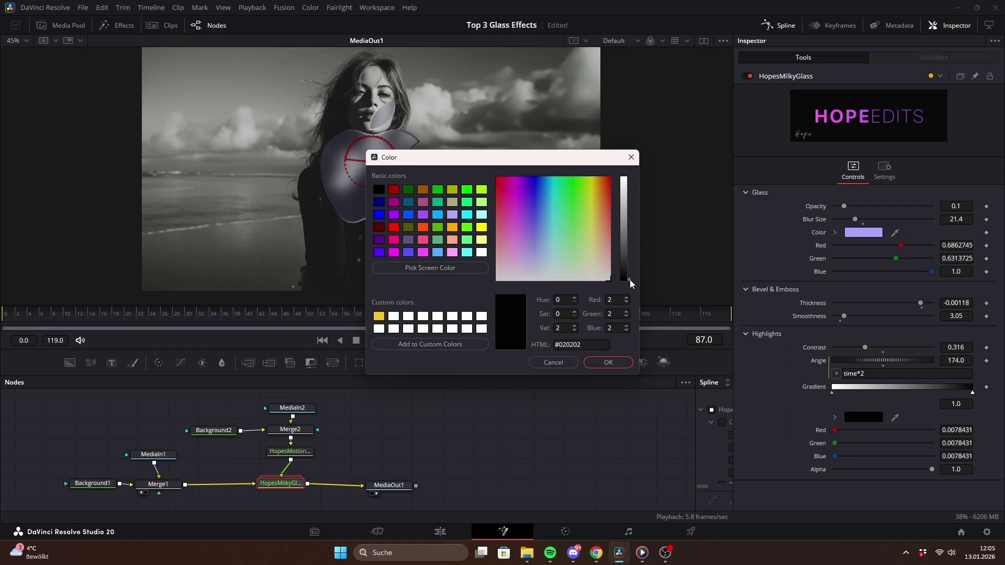
{"action": "left_click_drag", "start_coordinate": [629, 280], "coordinate": [627, 257]}
{"action": "left_click", "coordinate": [621, 361]}
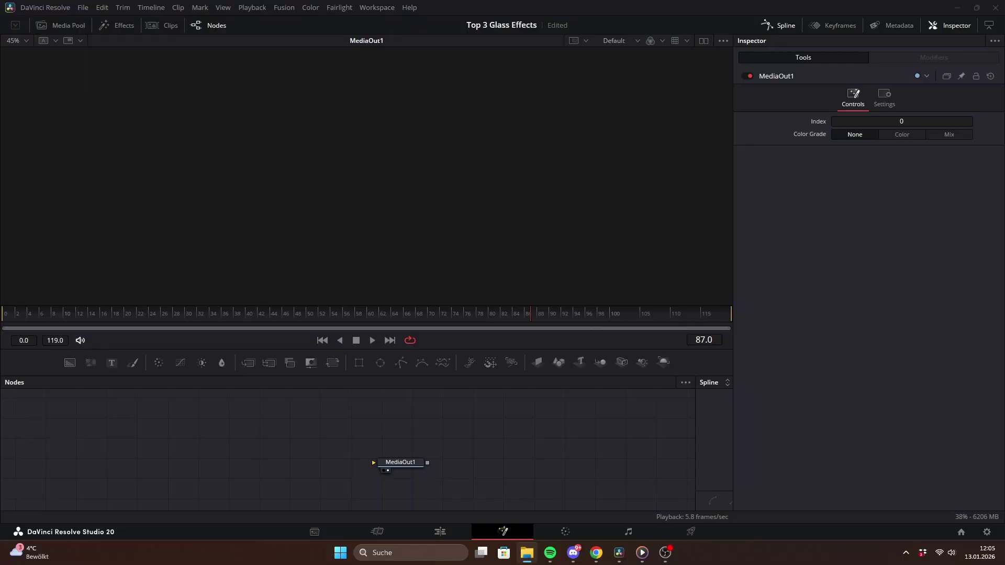
Add the Hopes3DGenerator Game Boy preset to the composition and ungroup it
{"action": "left_click_drag", "start_coordinate": [570, 389], "coordinate": [319, 465]}
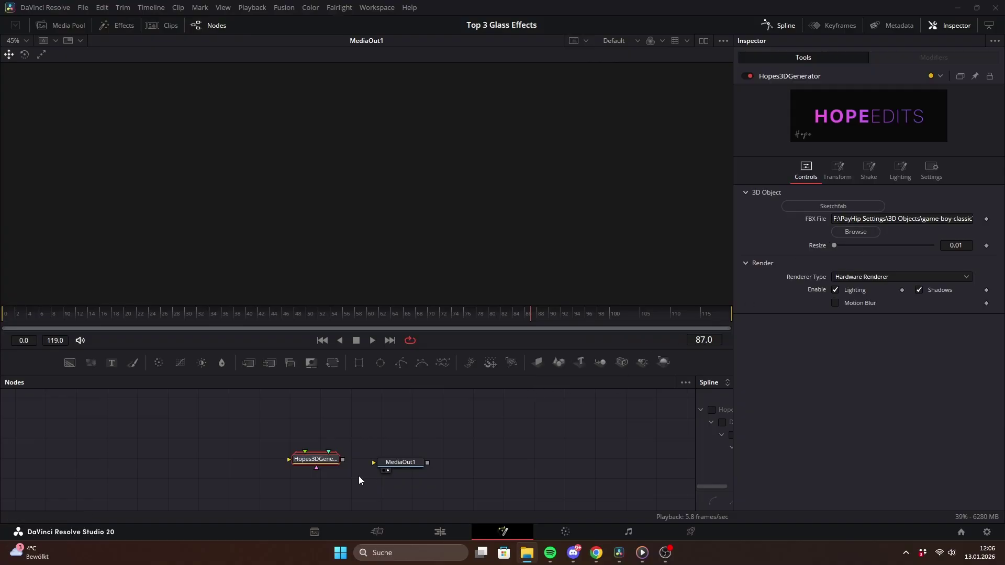
{"action": "right_click", "coordinate": [324, 464]}
{"action": "left_click", "coordinate": [357, 263]}
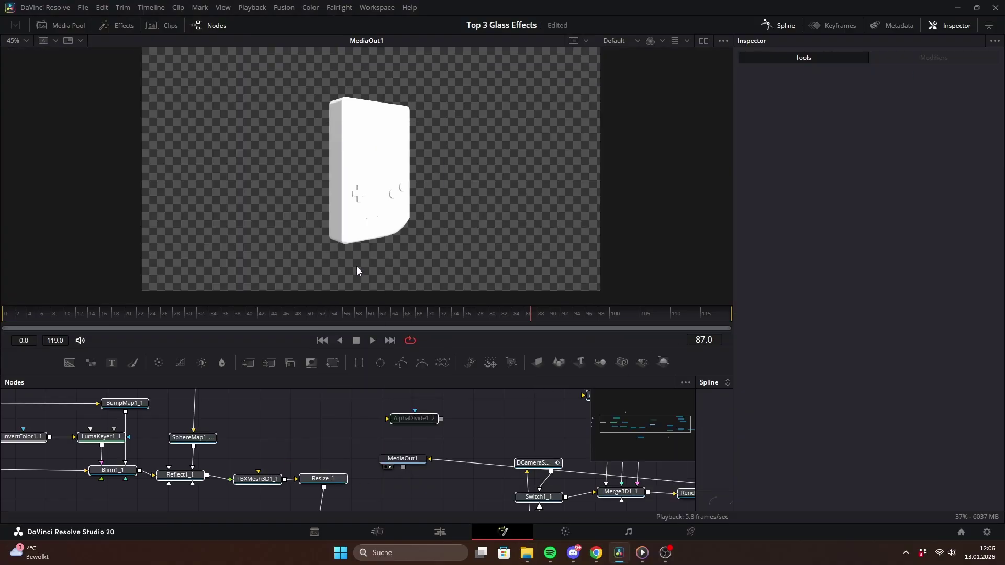
Select and delete the original material nodes feeding the mesh
{"action": "scroll", "coordinate": [457, 434], "scroll_direction": "down", "scroll_amount": 3}
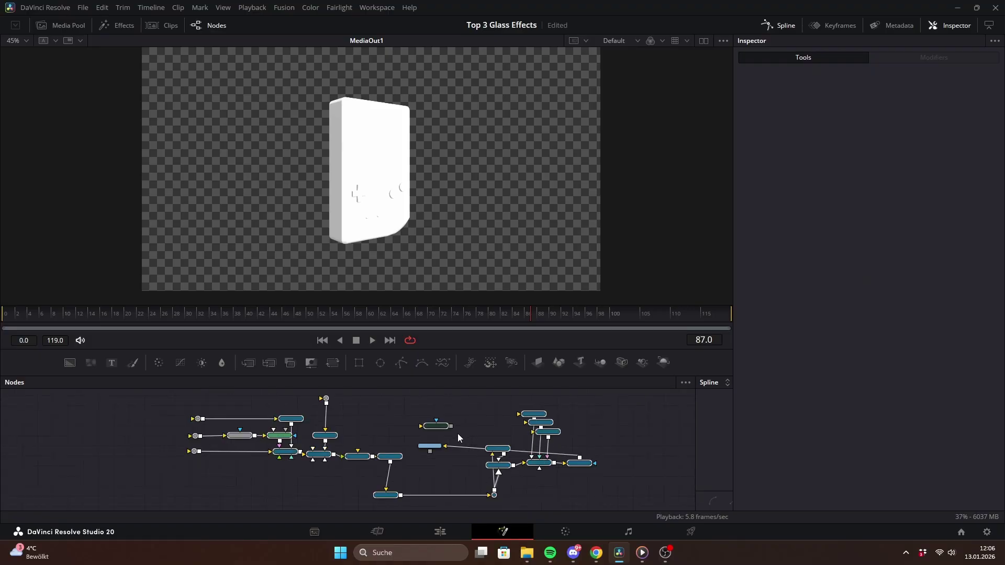
{"action": "left_click_drag", "start_coordinate": [56, 403], "coordinate": [279, 498]}
{"action": "right_click", "coordinate": [272, 496]}
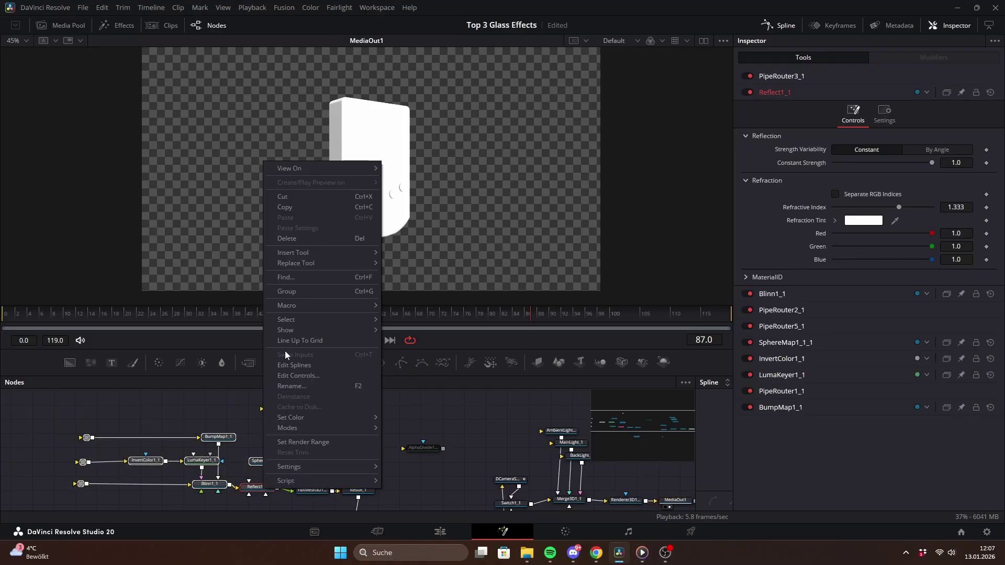
{"action": "left_click", "coordinate": [285, 238]}
Drop the GlassyShader preset onto the wire feeding FBXMesh3D1
{"action": "left_click_drag", "start_coordinate": [884, 308], "coordinate": [301, 460]}
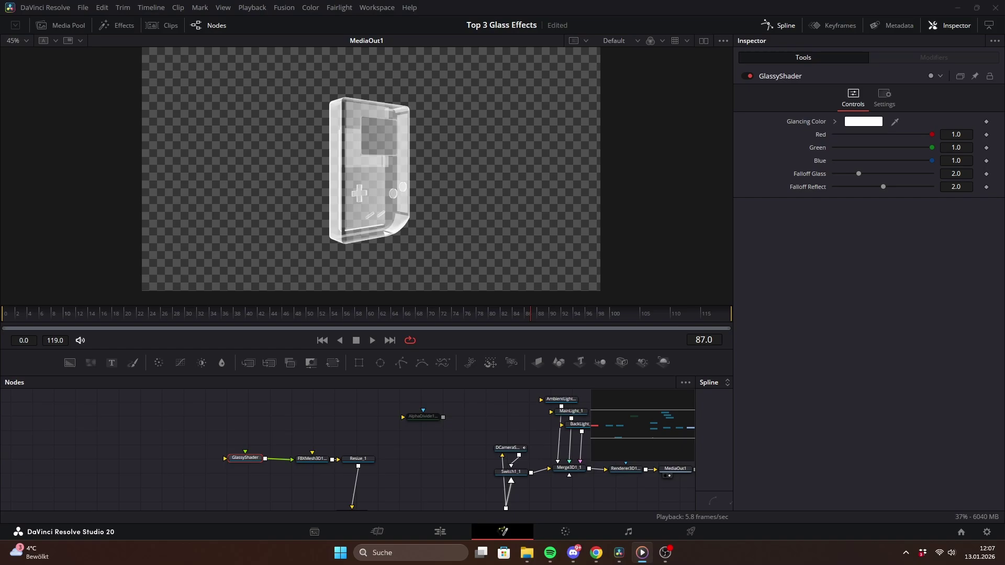
{"action": "left_click_drag", "start_coordinate": [254, 463], "coordinate": [259, 464]}
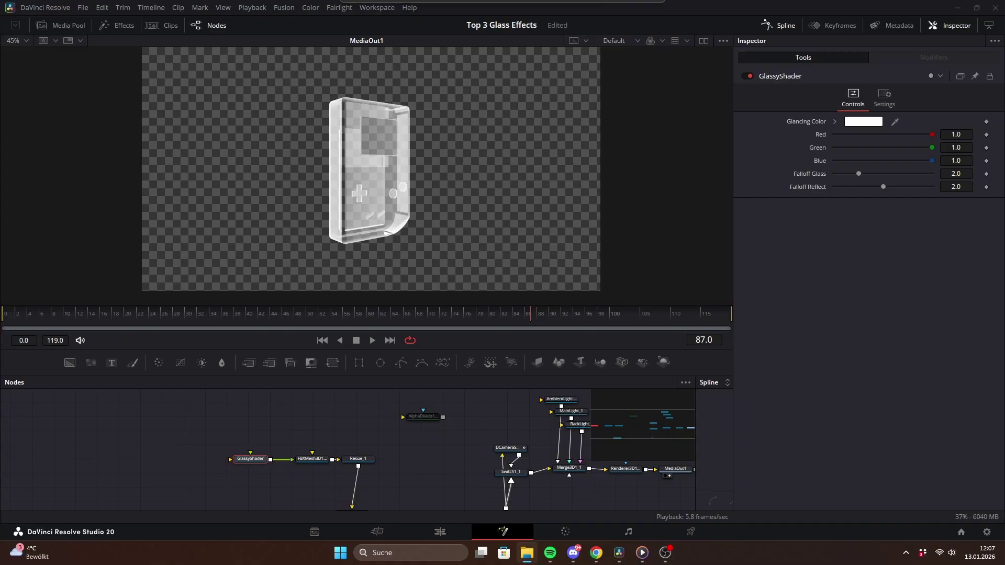
Import Rainbow 3.png as a MediaIn1 node and view it beside the glass Game Boy render
{"action": "left_click_drag", "start_coordinate": [429, 560], "coordinate": [185, 468]}
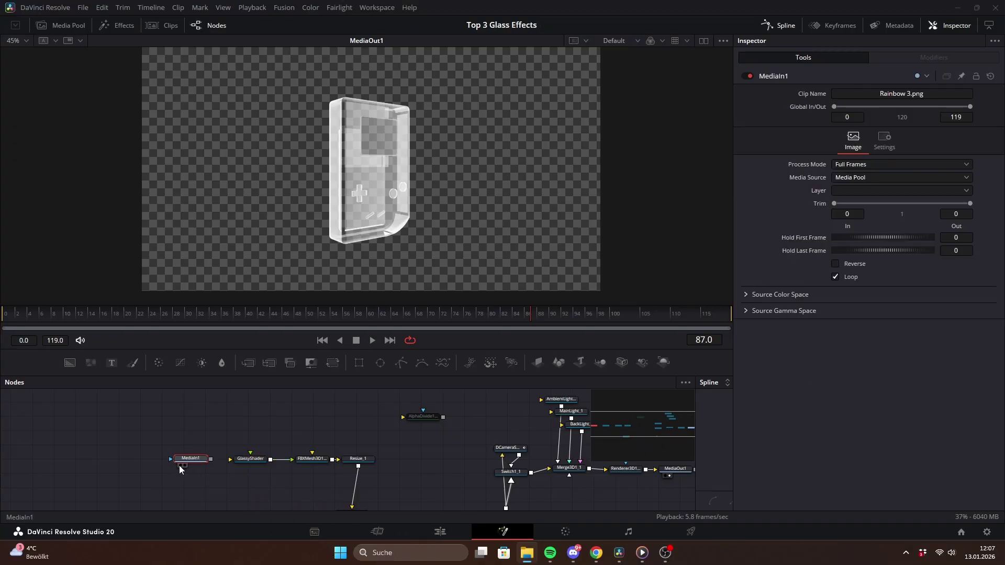
{"action": "left_click", "coordinate": [704, 44]}
{"action": "scroll", "coordinate": [222, 188], "scroll_direction": "down", "scroll_amount": 2}
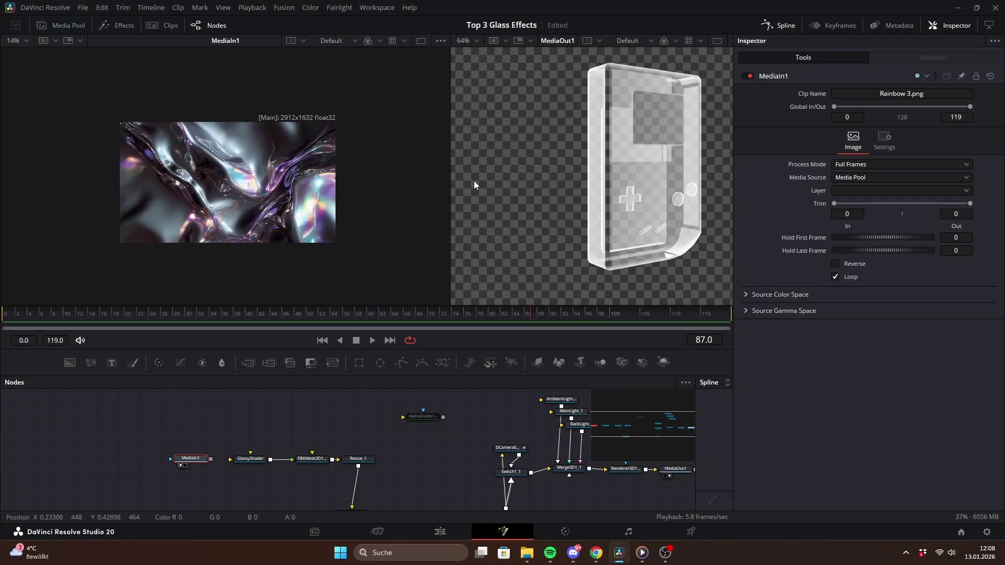